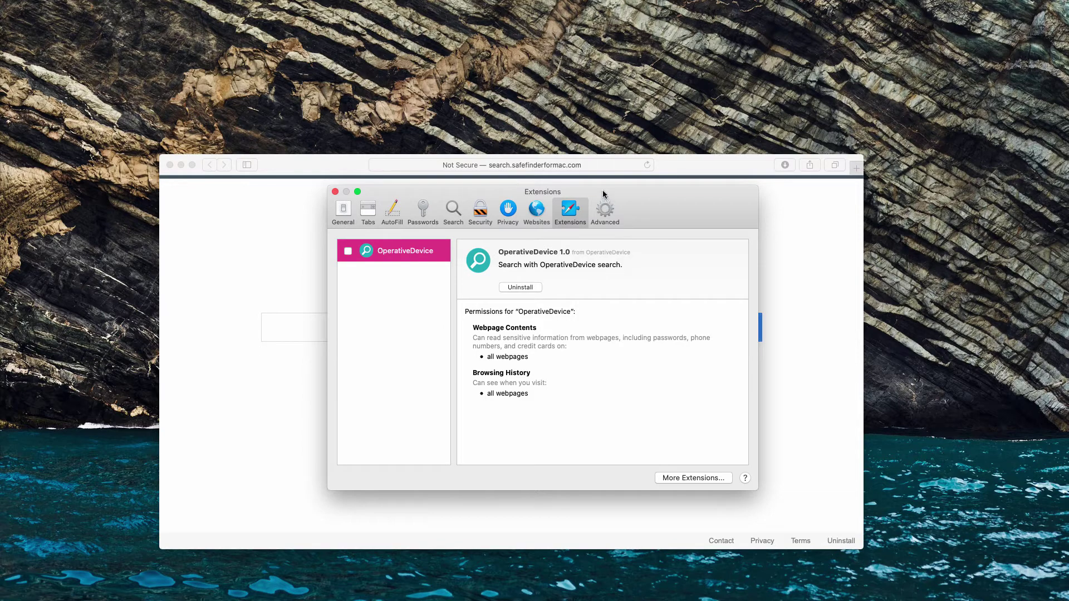
Move the Safari Preferences window lower on screen and make it active again
{"action": "left_click_drag", "start_coordinate": [603, 194], "coordinate": [601, 203]}
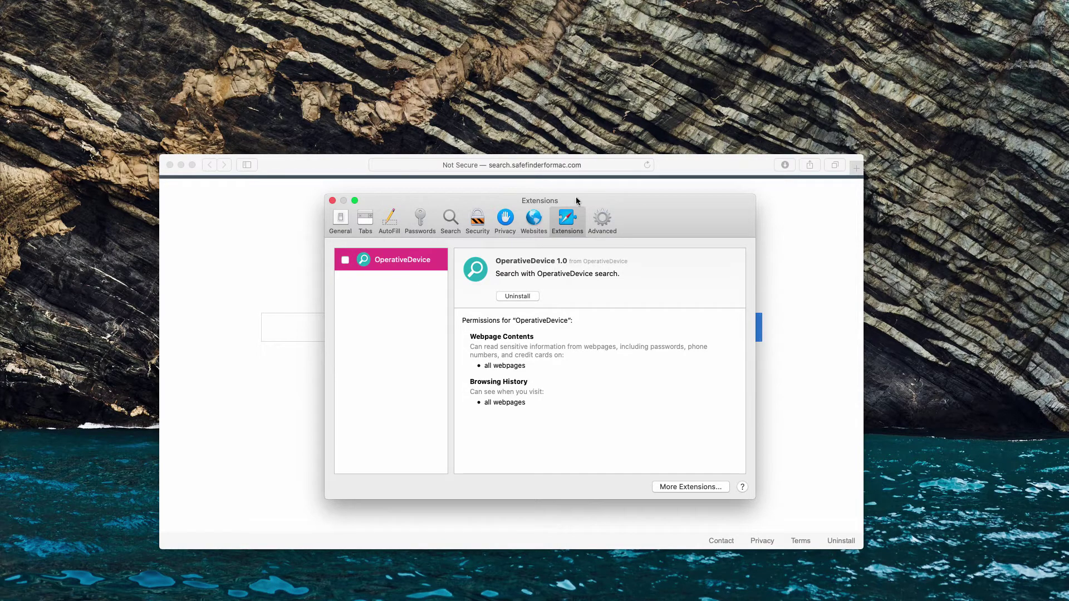
{"action": "left_click_drag", "start_coordinate": [576, 198], "coordinate": [576, 304]}
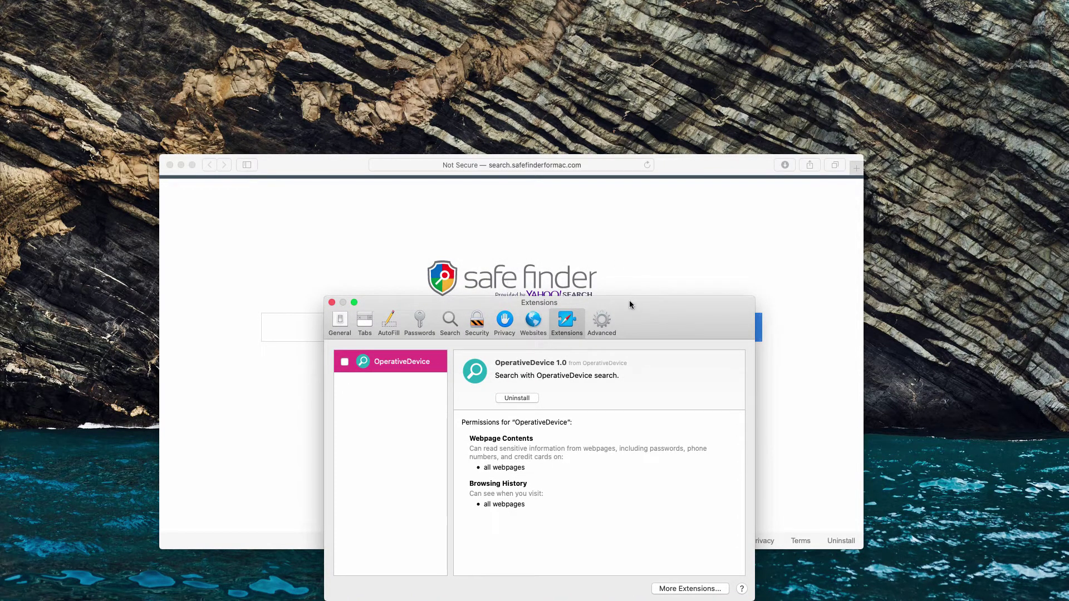
{"action": "left_click_drag", "start_coordinate": [607, 306], "coordinate": [587, 226]}
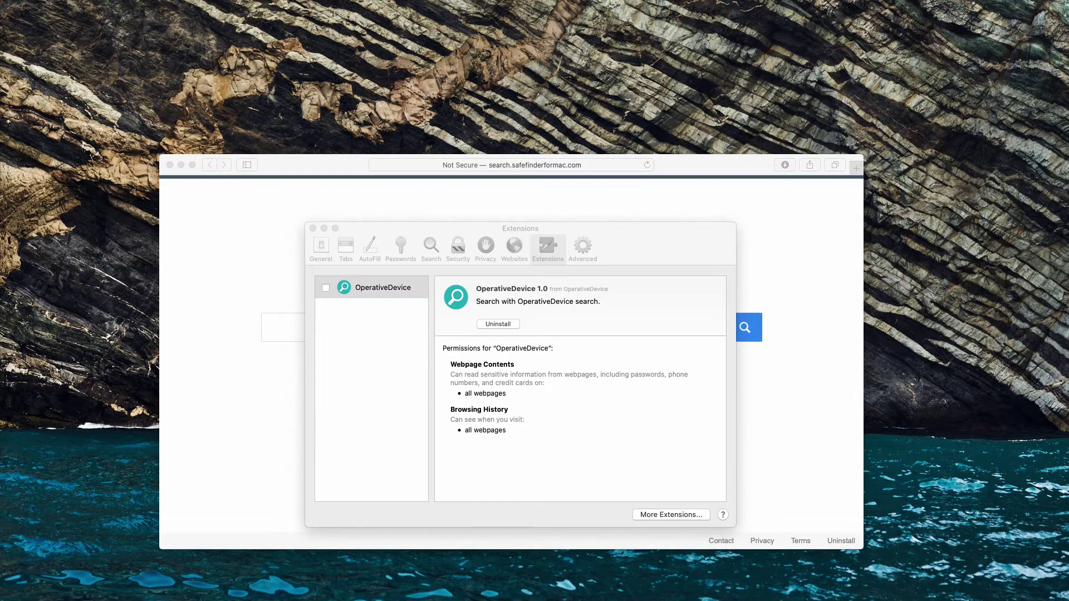
{"action": "left_click", "coordinate": [546, 302]}
{"action": "left_click", "coordinate": [593, 226]}
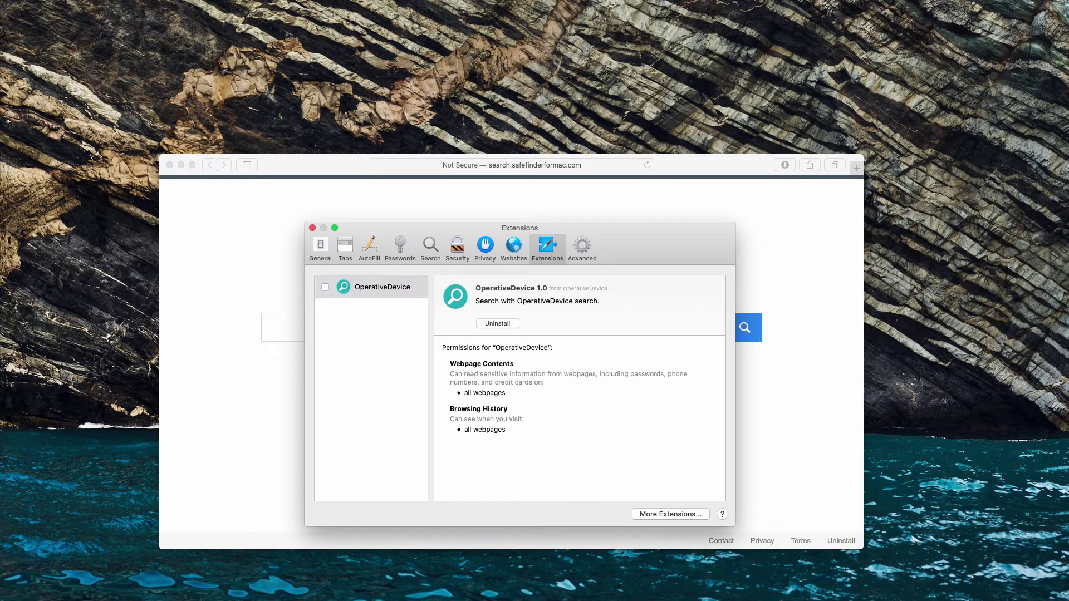
{"action": "left_click", "coordinate": [541, 233]}
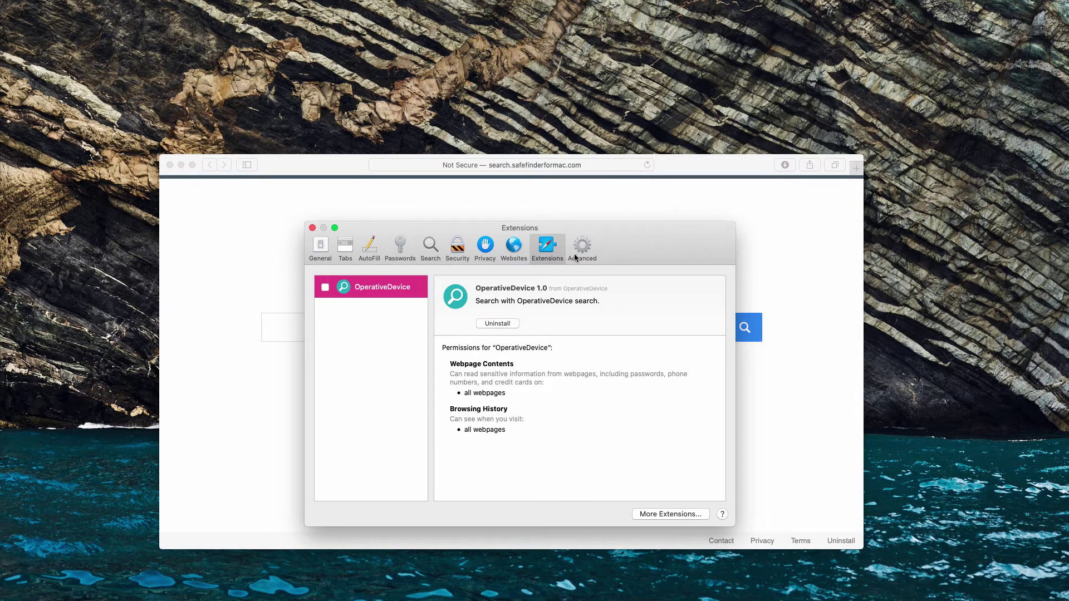
In Extensions preferences, tick OperativeDevice and attempt to uninstall it
{"action": "left_click", "coordinate": [548, 251]}
{"action": "left_click", "coordinate": [321, 250]}
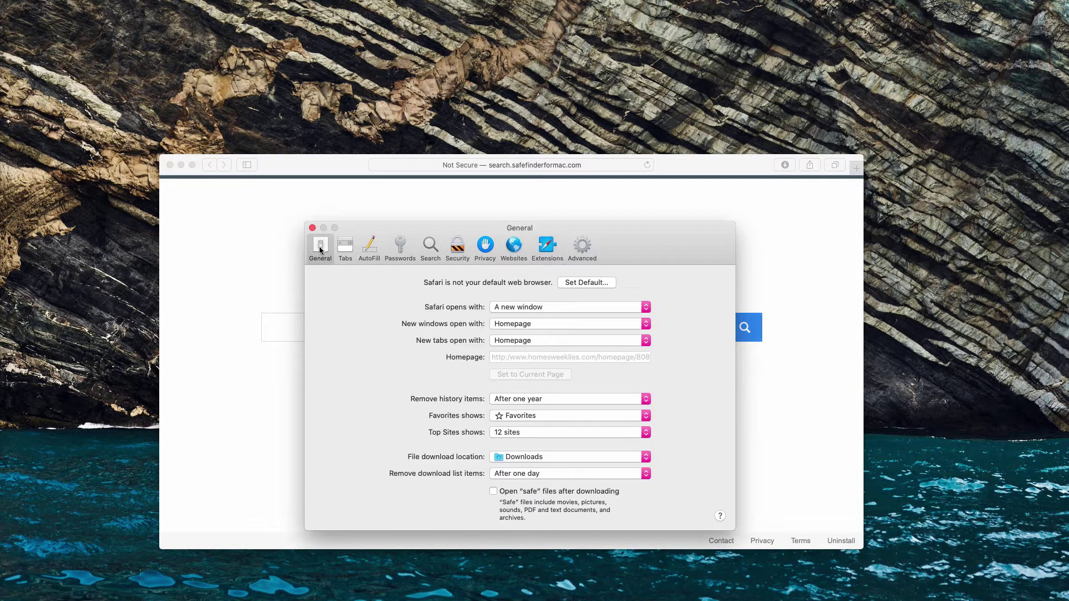
{"action": "left_click", "coordinate": [547, 246]}
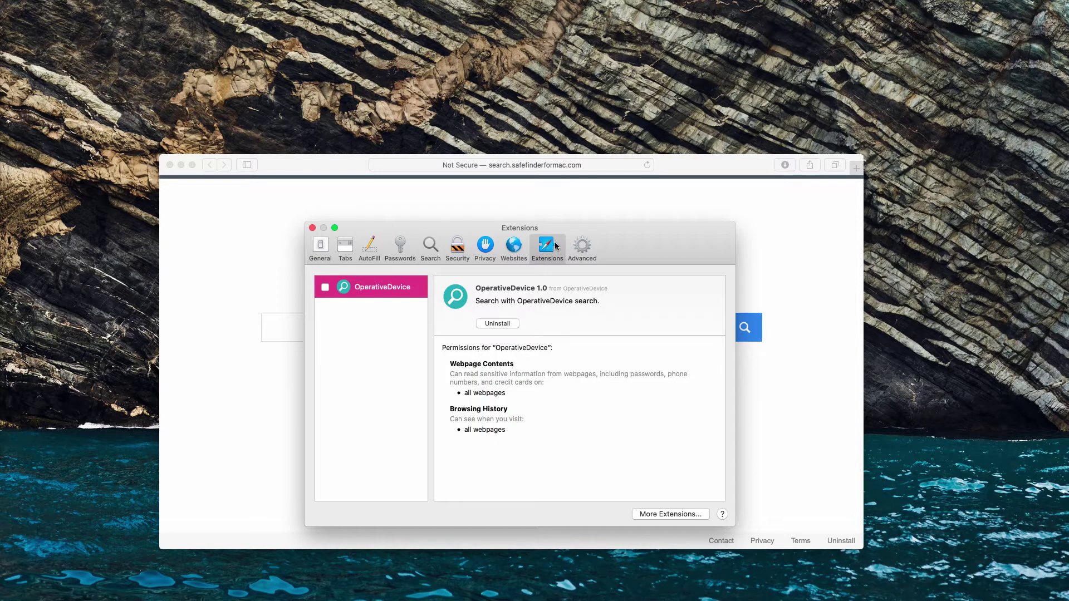
{"action": "left_click", "coordinate": [324, 290]}
{"action": "left_click", "coordinate": [498, 324]}
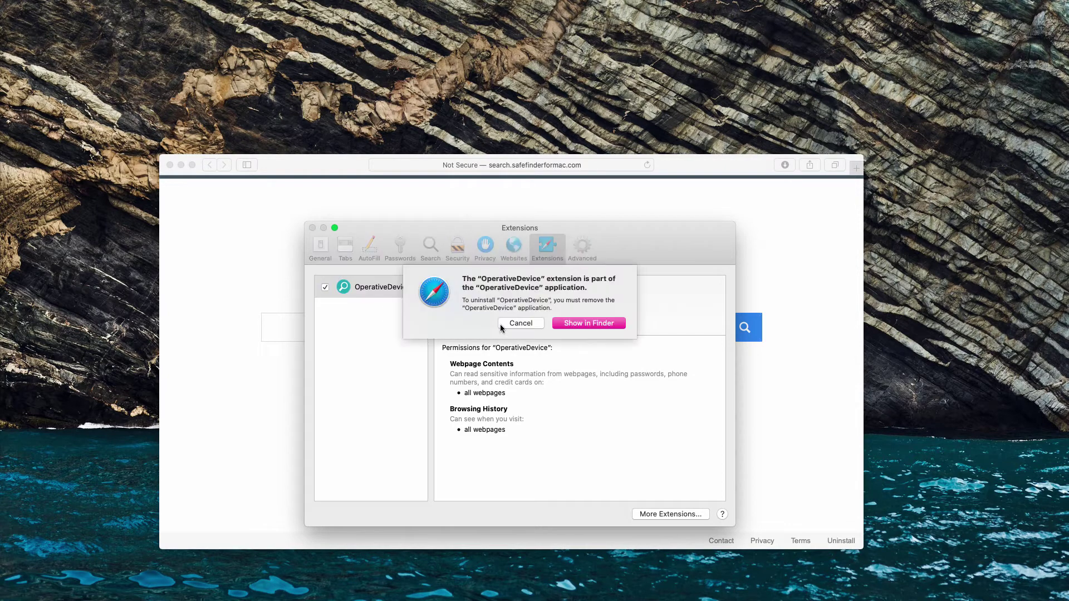
Reveal OperativeDevice.app in Finder, try moving it to the Trash, and dismiss the refusal alert
{"action": "left_click", "coordinate": [583, 325]}
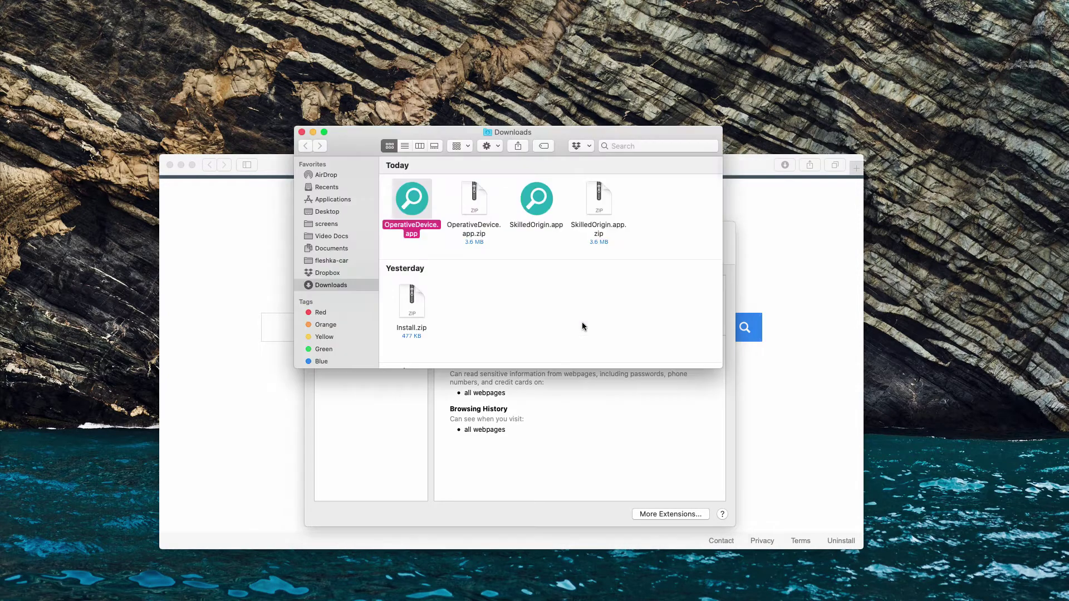
{"action": "right_click", "coordinate": [417, 208]}
{"action": "left_click", "coordinate": [454, 239]}
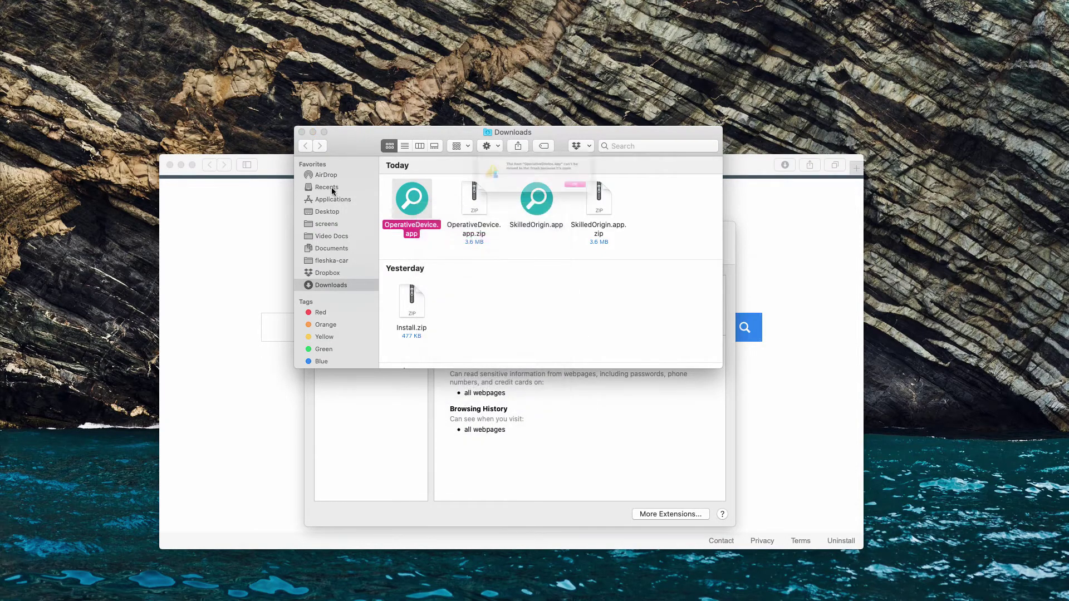
{"action": "left_click", "coordinate": [618, 196]}
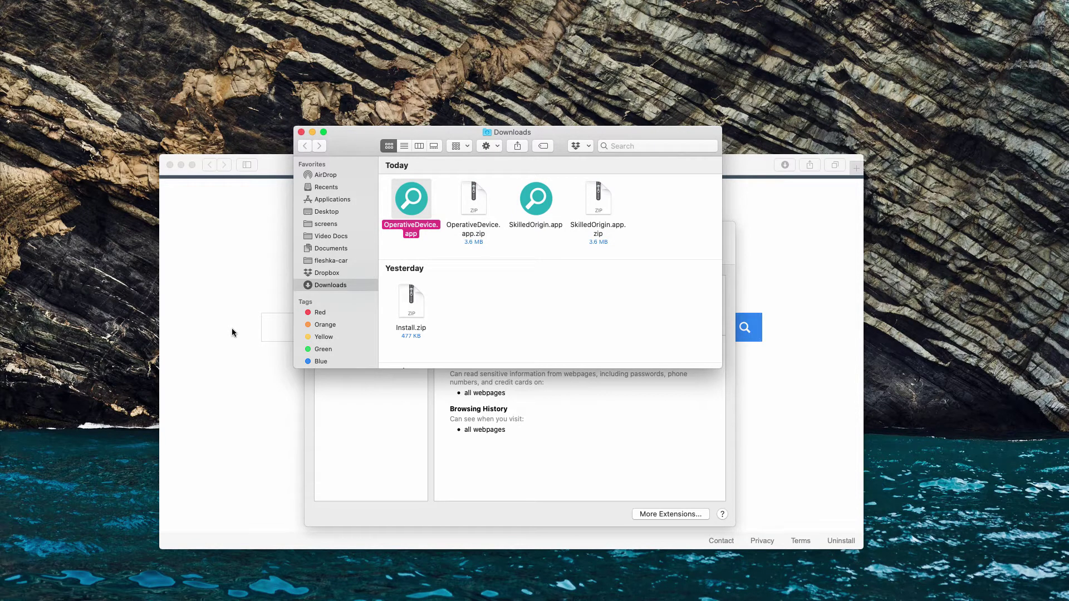
Bring up Force Quit Applications with Cmd-Option-Esc and select OperativeDevice
{"action": "key", "text": "cmd+alt+Escape"}
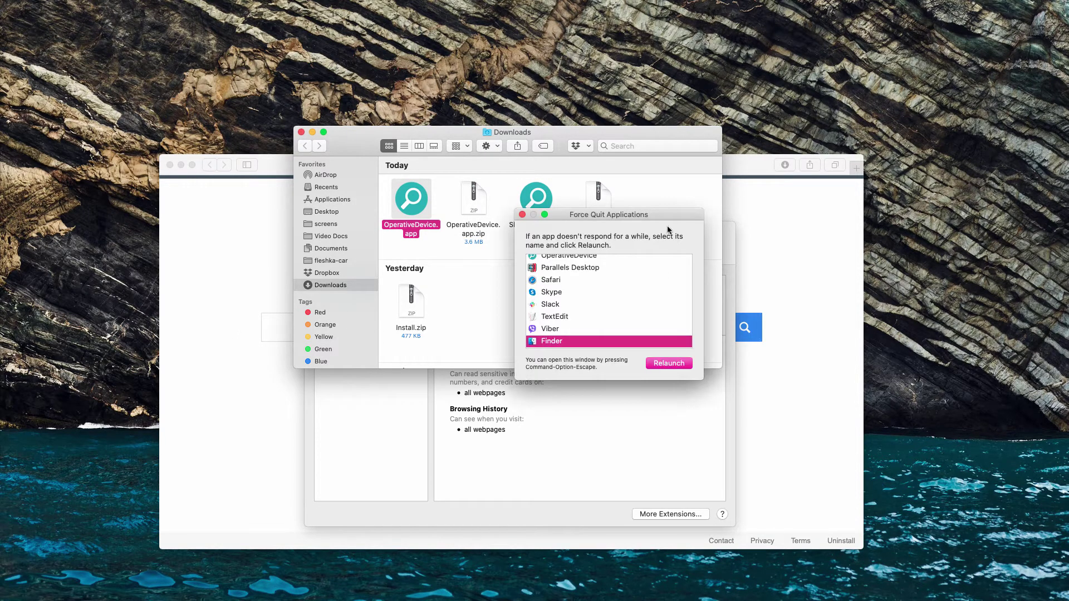
{"action": "left_click_drag", "start_coordinate": [649, 210], "coordinate": [588, 183]}
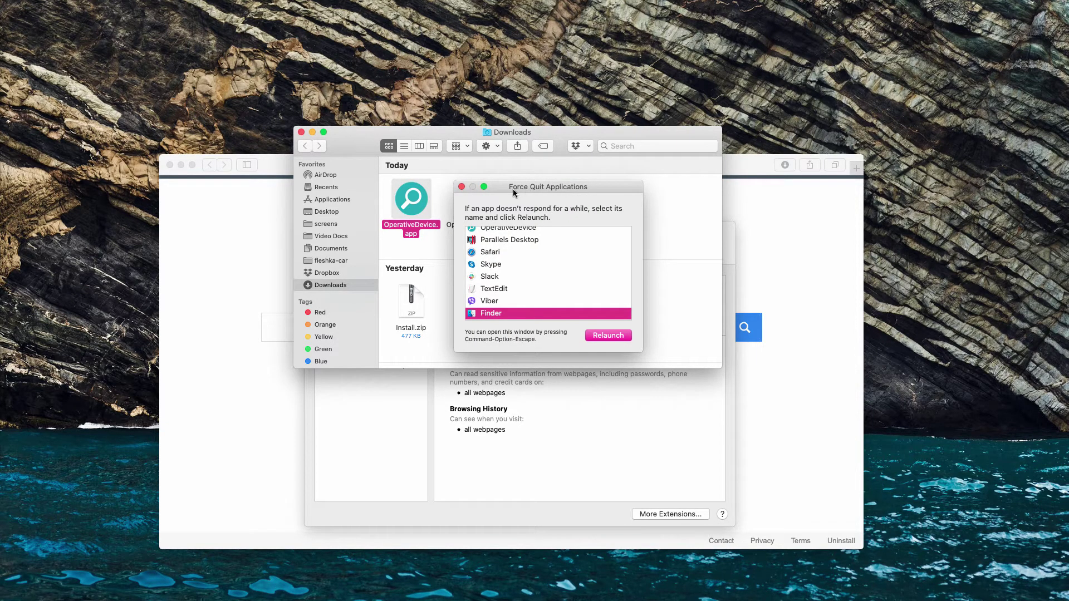
{"action": "left_click_drag", "start_coordinate": [501, 187], "coordinate": [498, 185]}
{"action": "scroll", "coordinate": [497, 282], "scroll_direction": "up", "scroll_amount": 5}
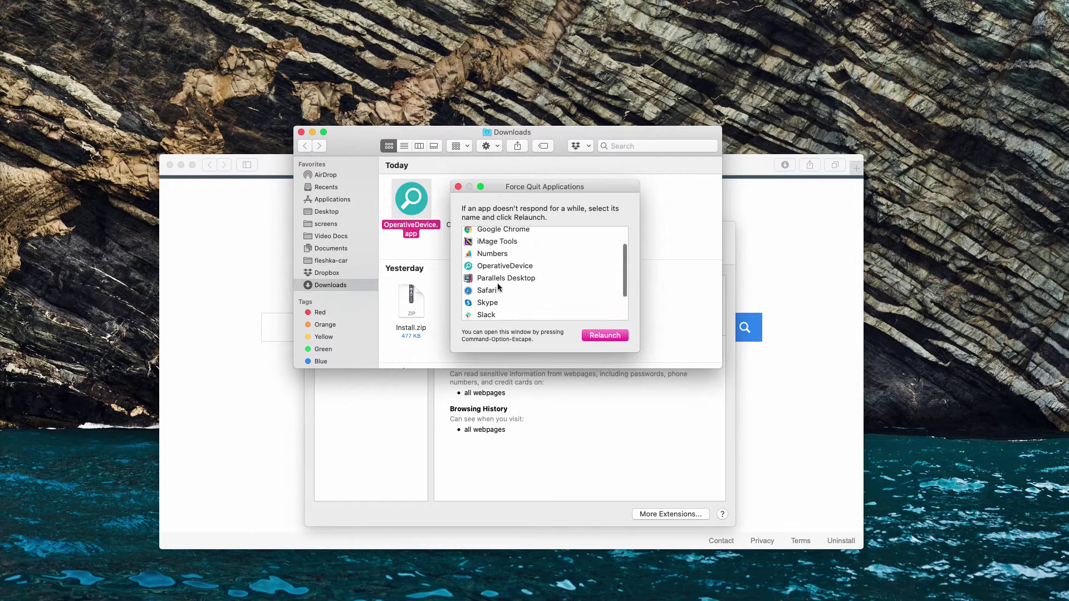
{"action": "left_click", "coordinate": [503, 293]}
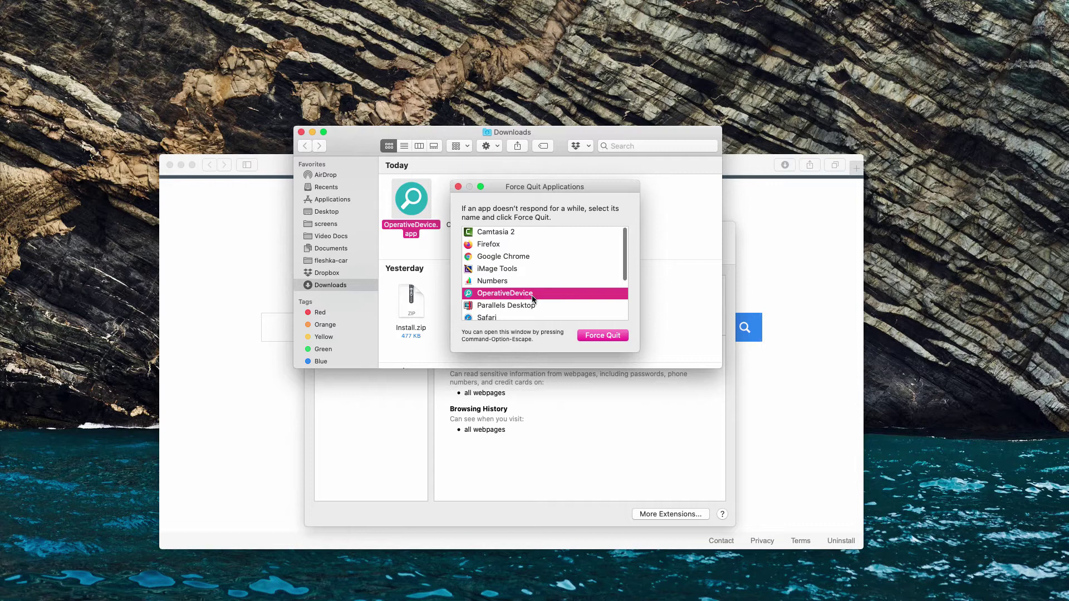
Force quit the OperativeDevice app and close the Force Quit window
{"action": "left_click", "coordinate": [604, 336]}
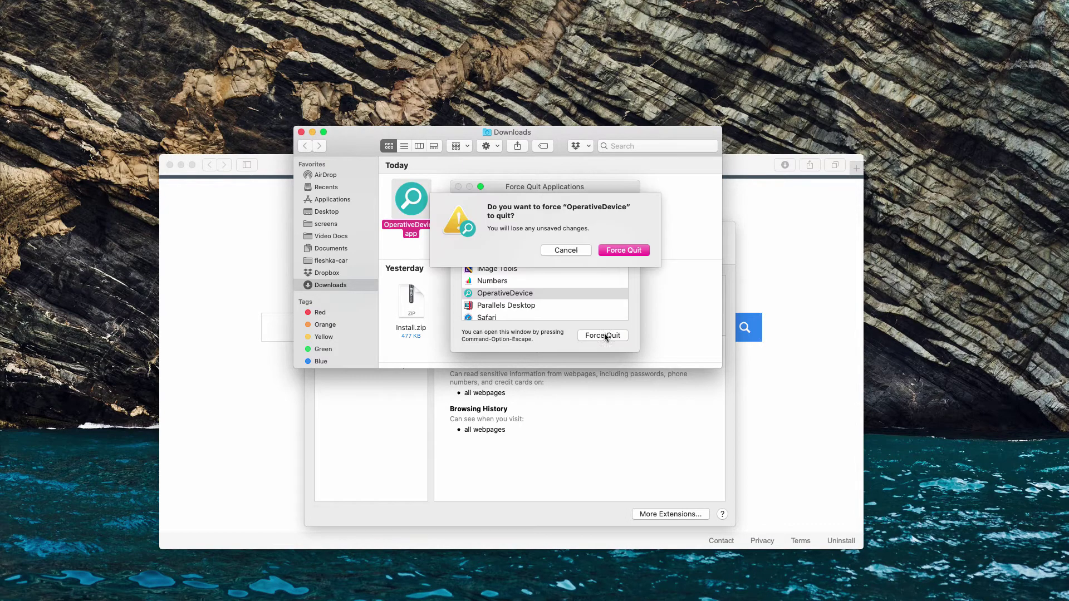
{"action": "left_click", "coordinate": [623, 250]}
{"action": "left_click", "coordinate": [458, 186]}
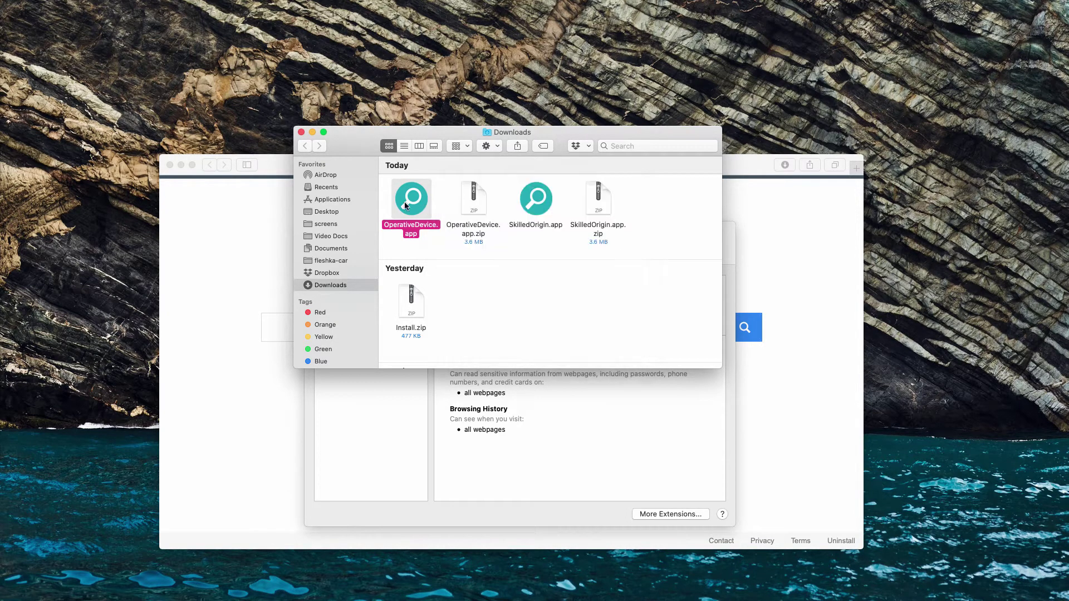
Trash OperativeDevice.app and OperativeDevice.app.zip from Downloads, then return to Extensions showing No Extensions
{"action": "right_click", "coordinate": [396, 205]}
{"action": "left_click", "coordinate": [434, 239]}
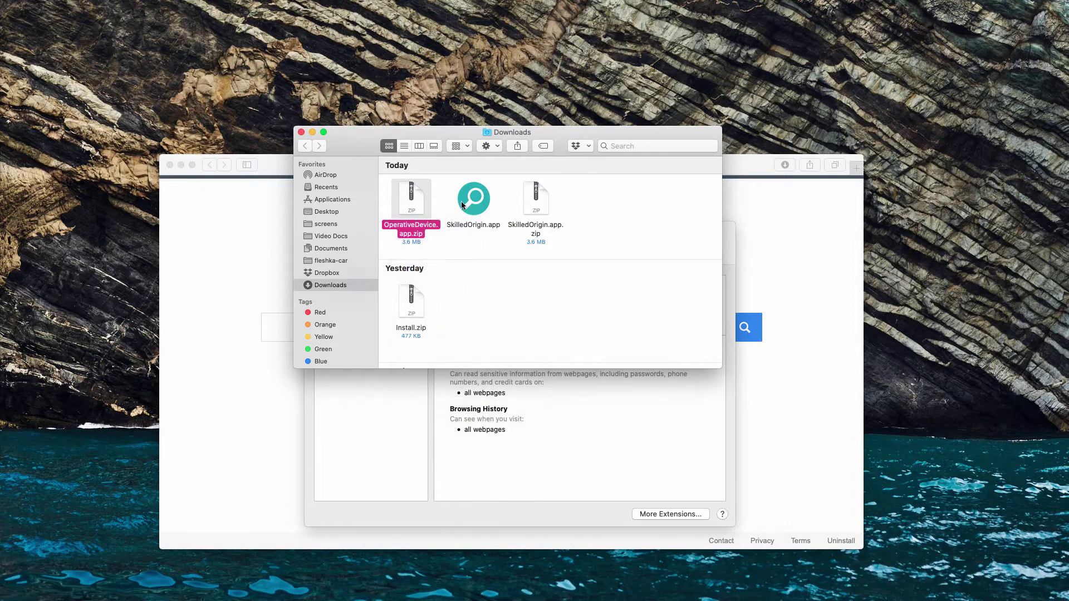
{"action": "right_click", "coordinate": [435, 215]}
{"action": "left_click", "coordinate": [448, 238]}
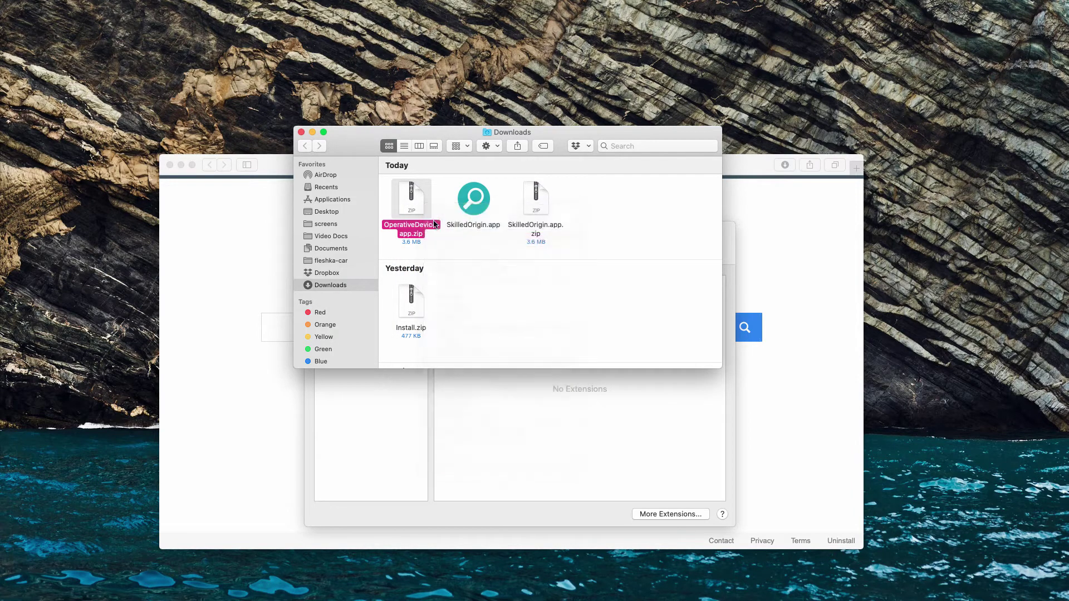
{"action": "left_click", "coordinate": [301, 132]}
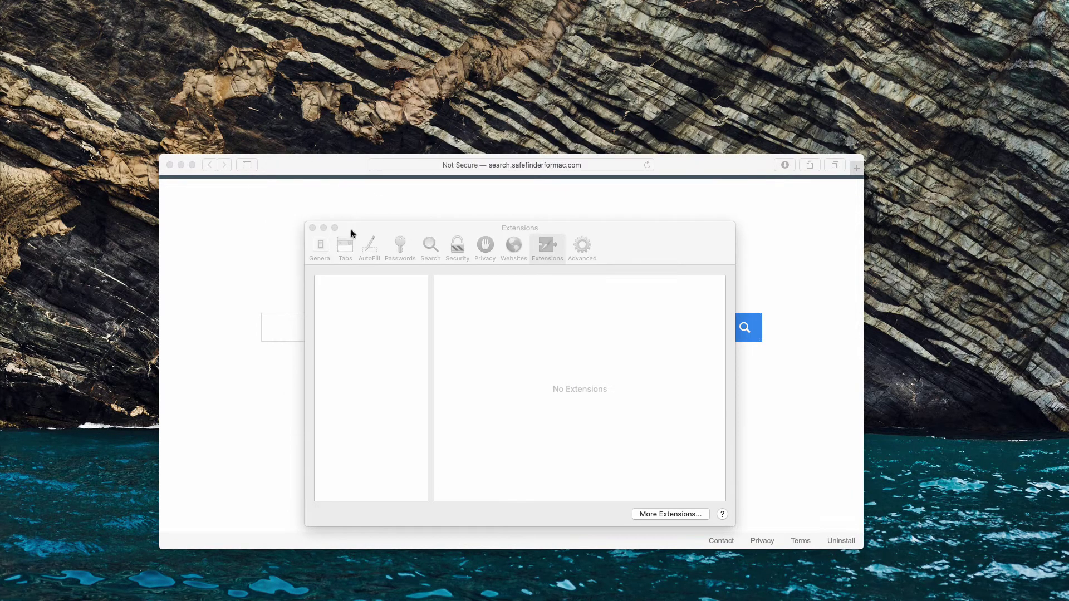
{"action": "left_click", "coordinate": [456, 304]}
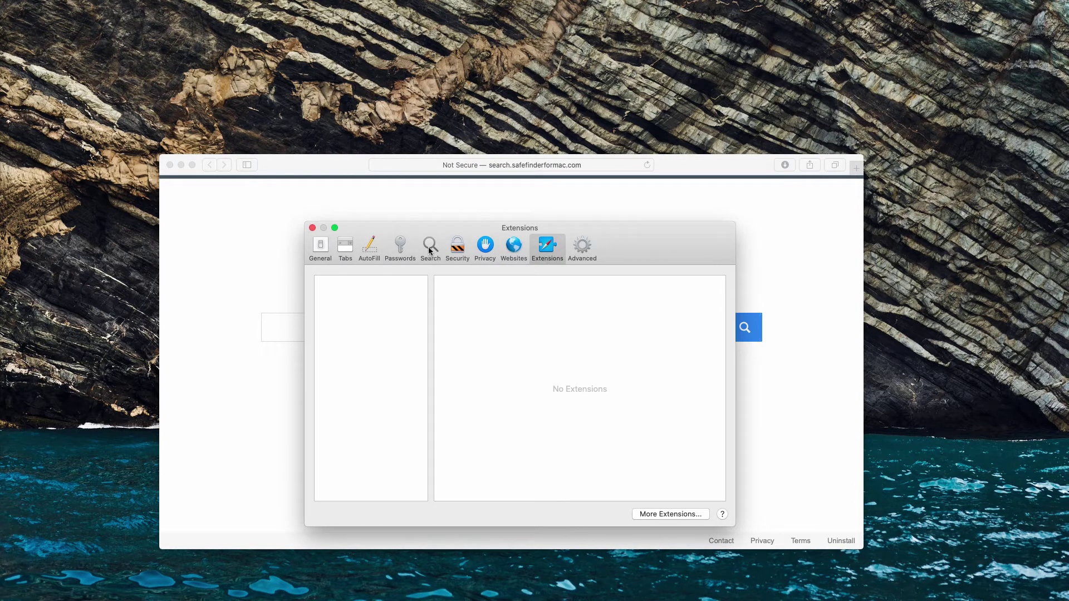
Close Preferences, go to combocleaner.com via the 'c' address suggestion, and launch Combo Cleaner
{"action": "left_click", "coordinate": [312, 227]}
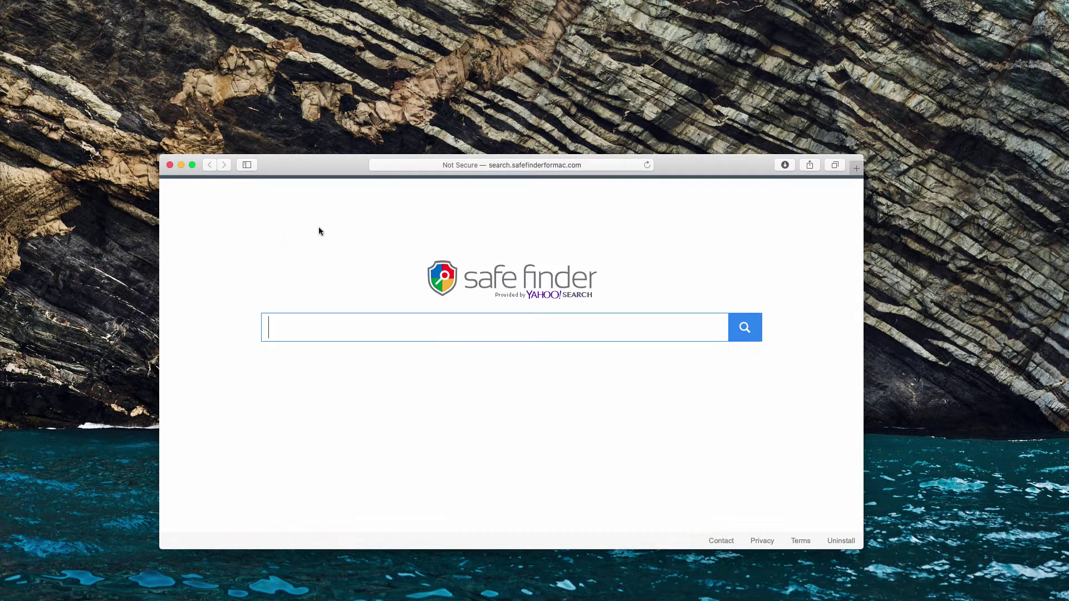
{"action": "left_click", "coordinate": [497, 165]}
{"action": "type", "text": "c"}
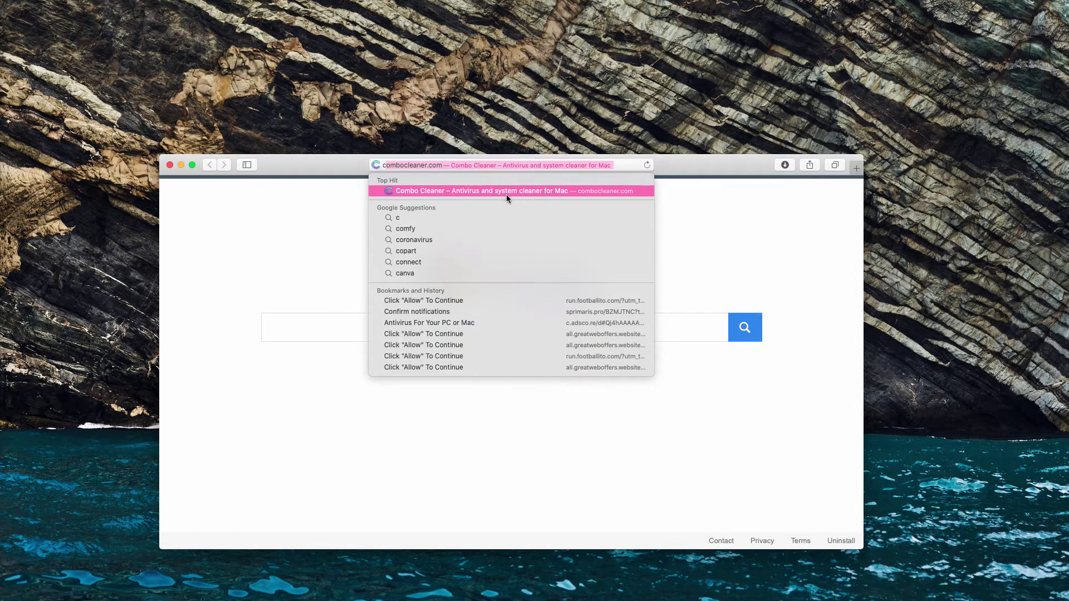
{"action": "left_click", "coordinate": [506, 195]}
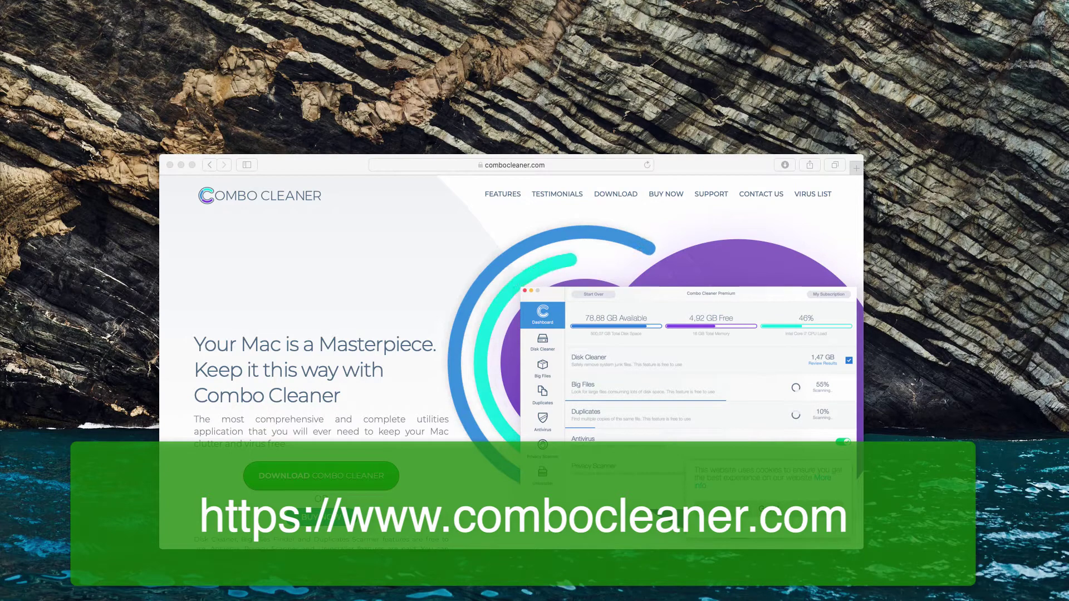
{"action": "left_click", "coordinate": [534, 167]}
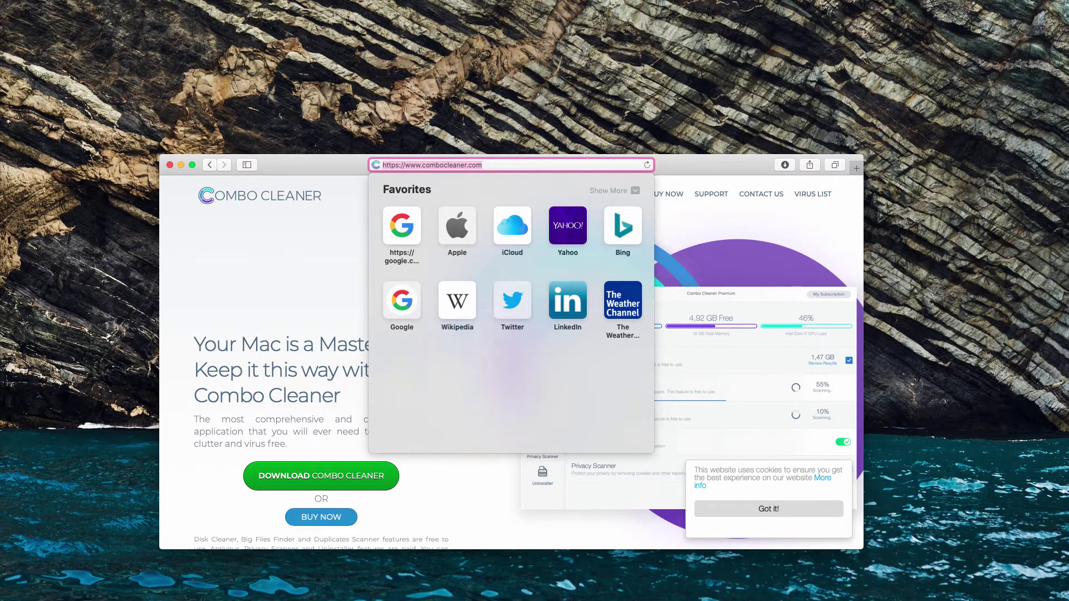
{"action": "left_click", "coordinate": [159, 87]}
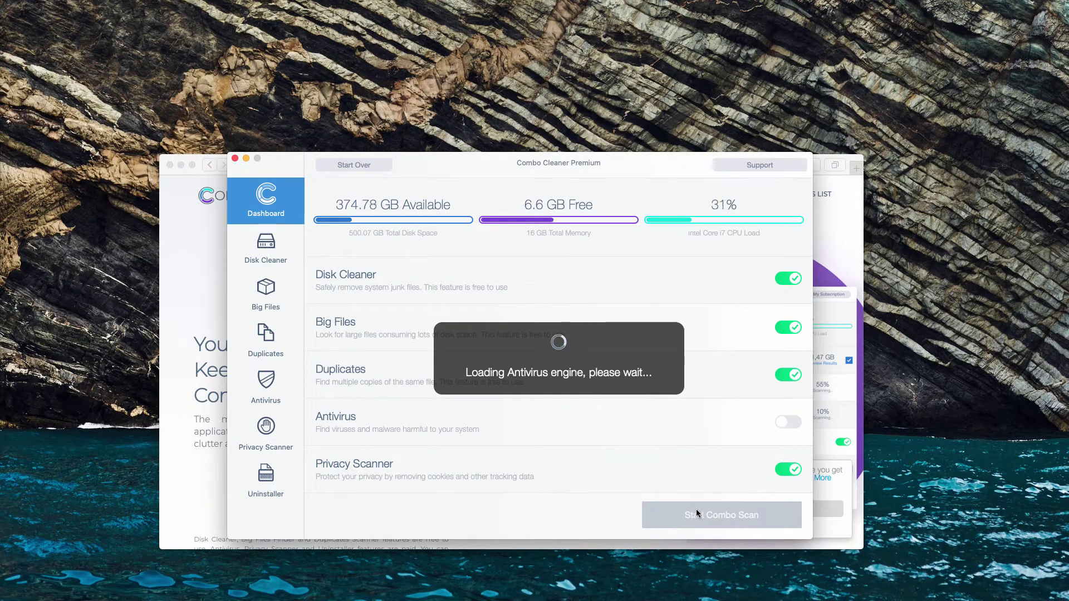
Run Start Combo Scan until it reports 43 threats, 1.58 GB junk and 1.26 GB privacy data
{"action": "left_click", "coordinate": [697, 514]}
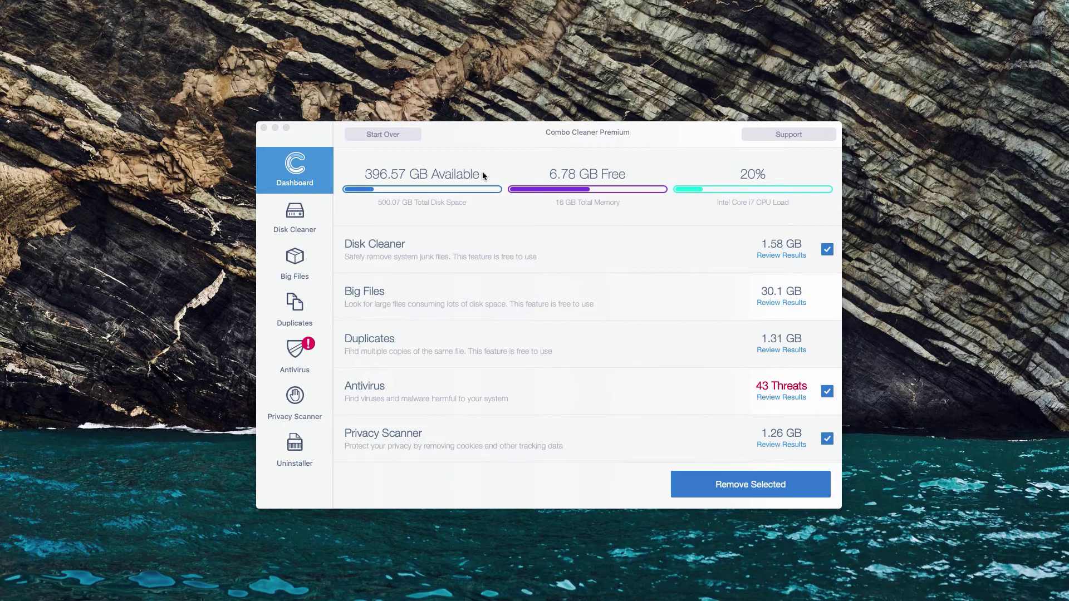
{"action": "left_click", "coordinate": [614, 132]}
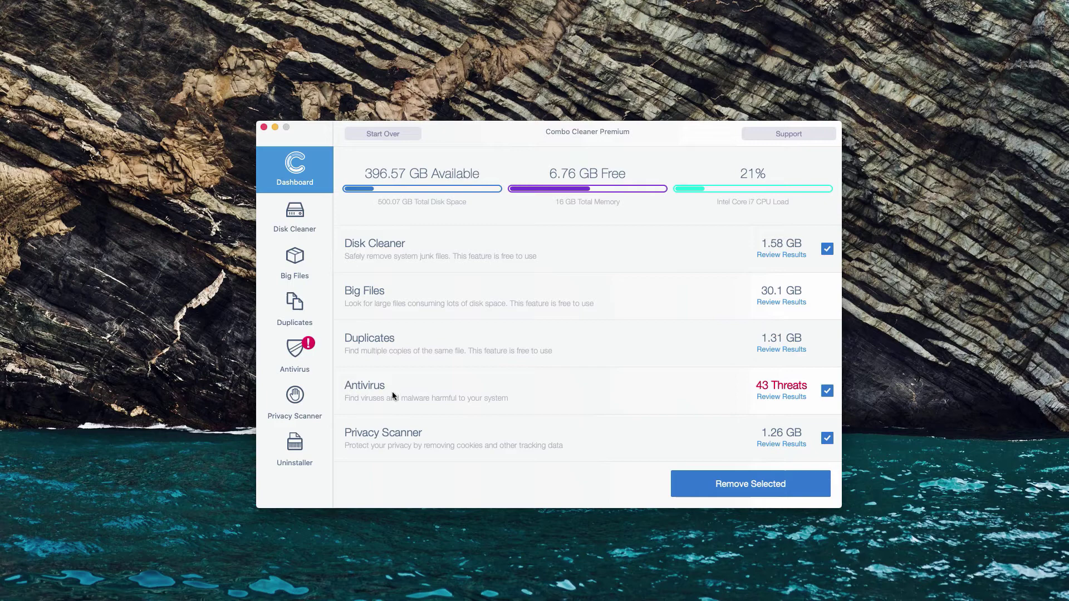
Open the antivirus Review Results list and toggle install (9).zip's checkbox, leaving it unselected
{"action": "left_click", "coordinate": [776, 400]}
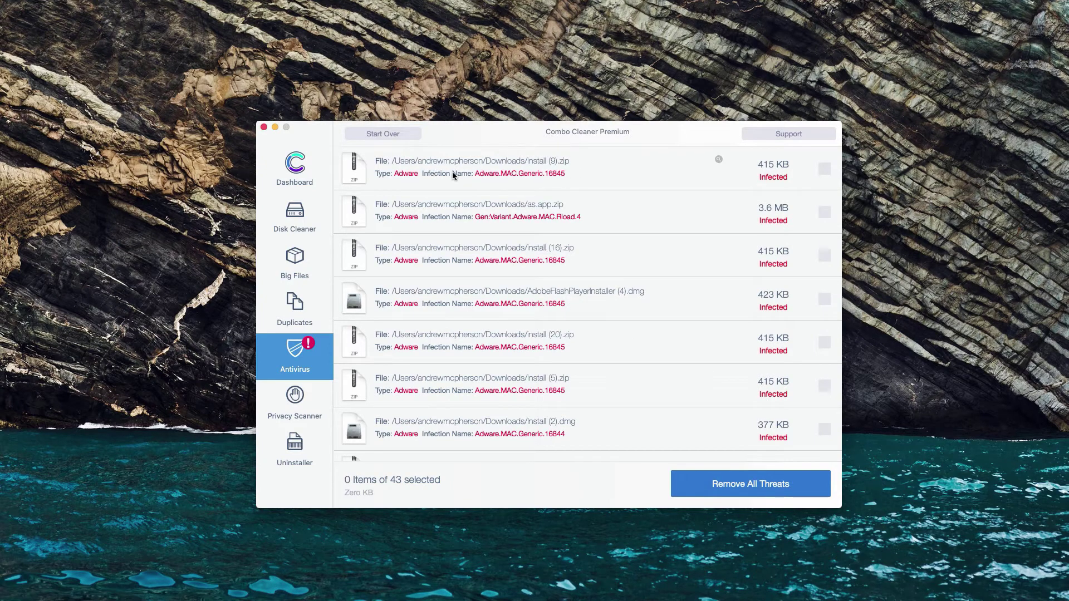
{"action": "left_click", "coordinate": [503, 173]}
{"action": "left_click", "coordinate": [556, 175]}
{"action": "left_click", "coordinate": [632, 175]}
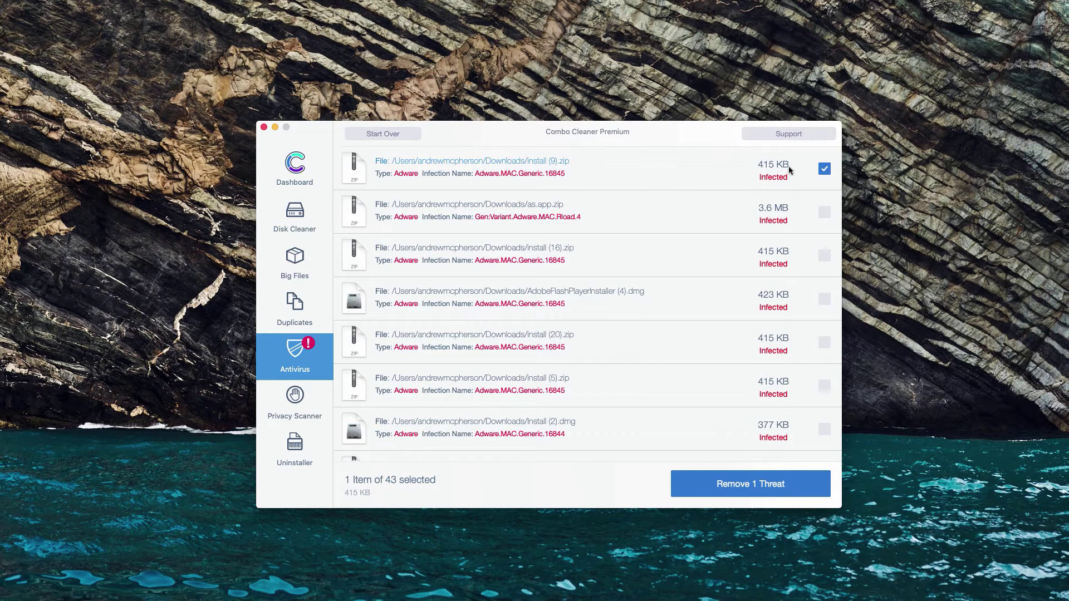
{"action": "left_click", "coordinate": [632, 170]}
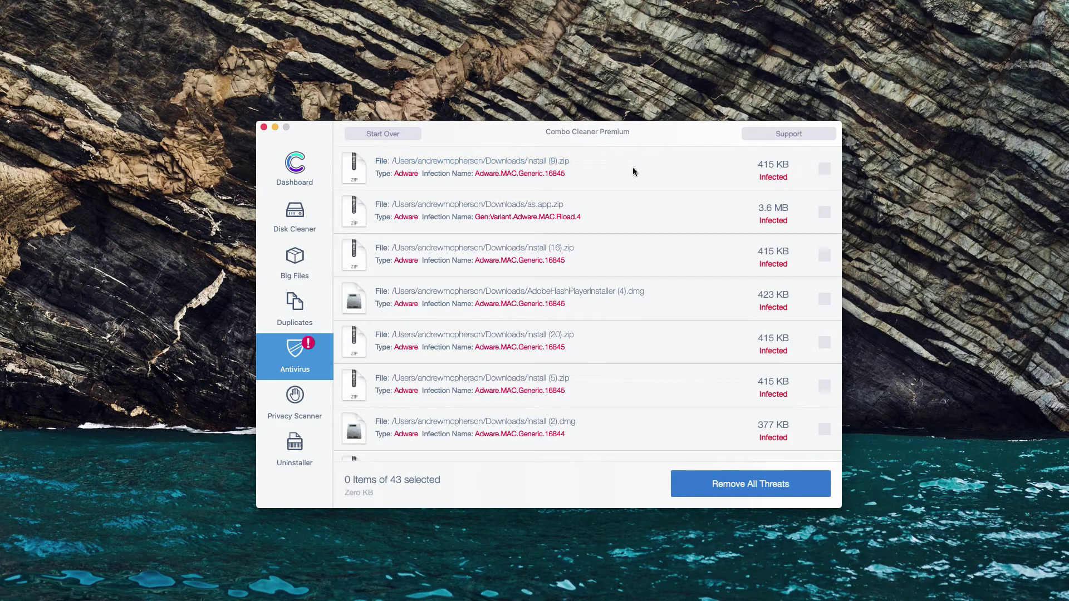
{"action": "left_click", "coordinate": [532, 165]}
{"action": "left_click", "coordinate": [533, 165]}
Reveal install (9).zip in Downloads, move it to the Trash, and close Finder
{"action": "left_click", "coordinate": [718, 160]}
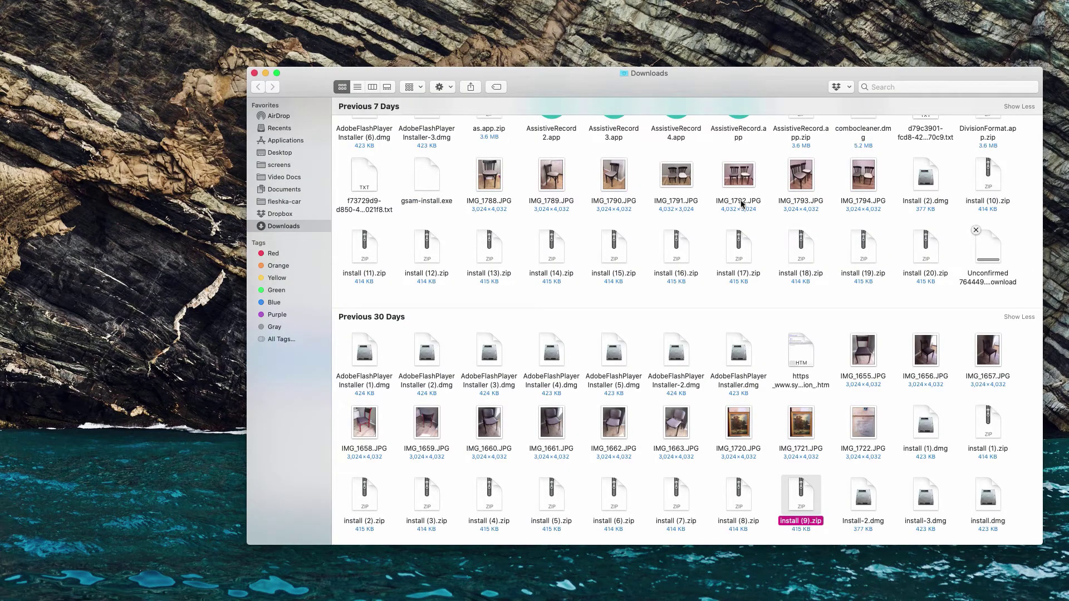
{"action": "scroll", "coordinate": [779, 362], "scroll_direction": "up", "scroll_amount": 1}
{"action": "right_click", "coordinate": [799, 497]}
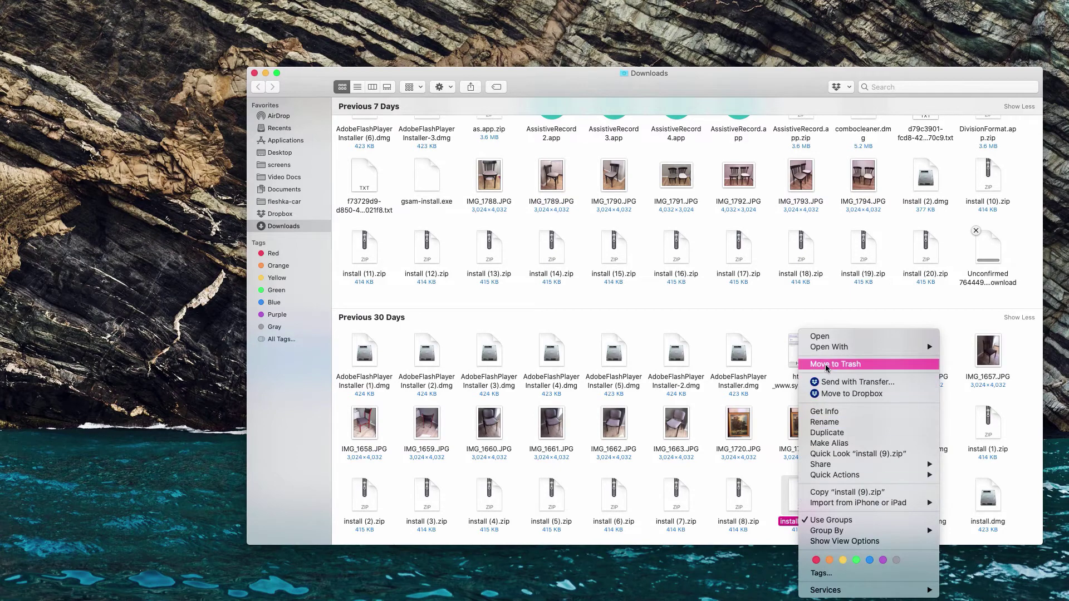
{"action": "key", "text": "Escape"}
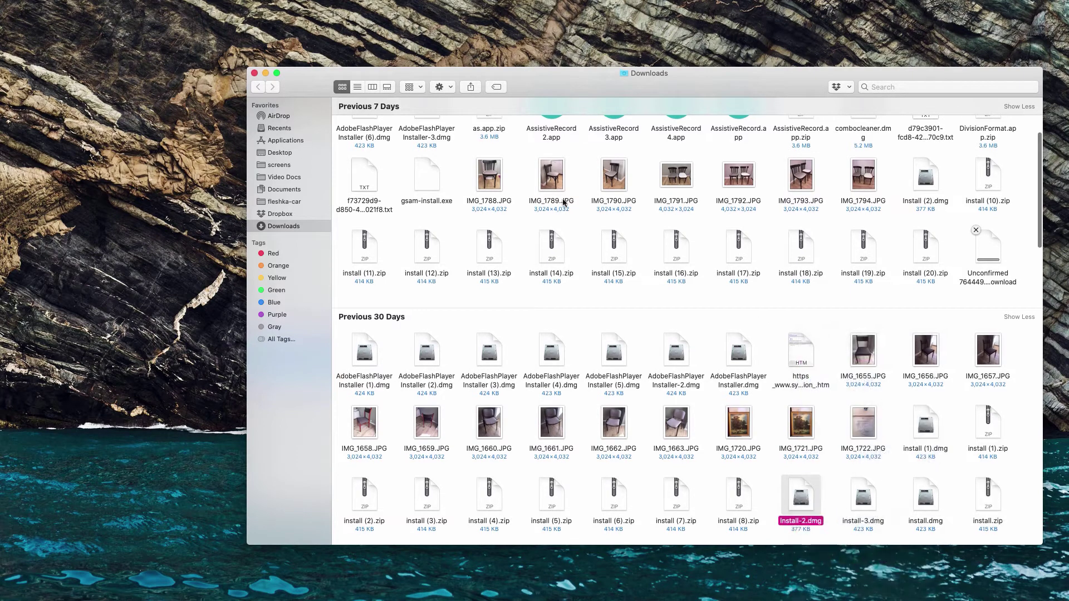
{"action": "left_click", "coordinate": [254, 73]}
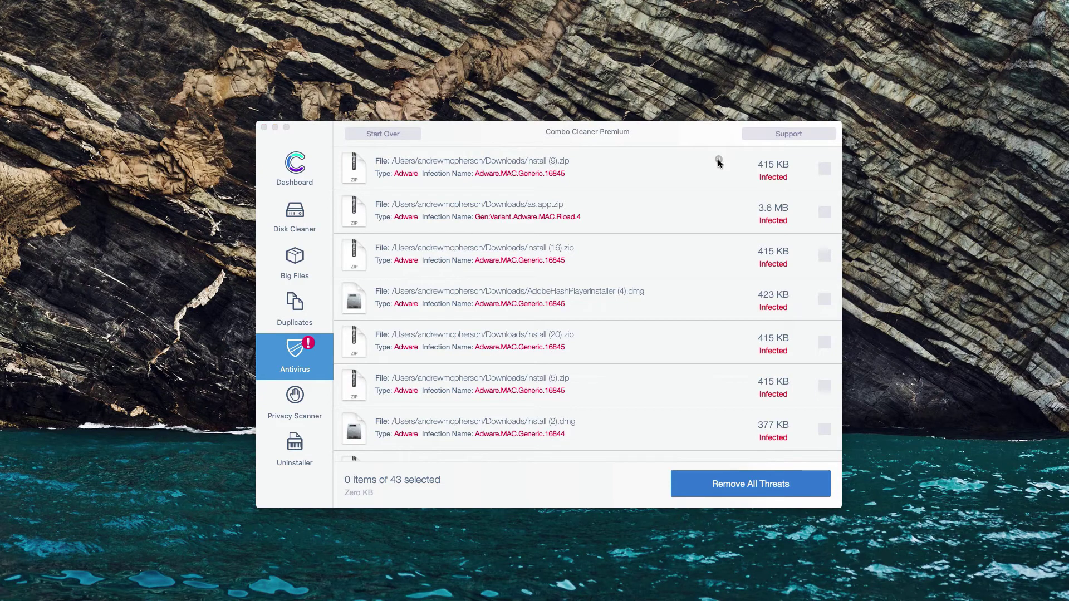
Reveal as.app.zip in Downloads, trash it, and return to the Combo Cleaner results
{"action": "left_click", "coordinate": [718, 203]}
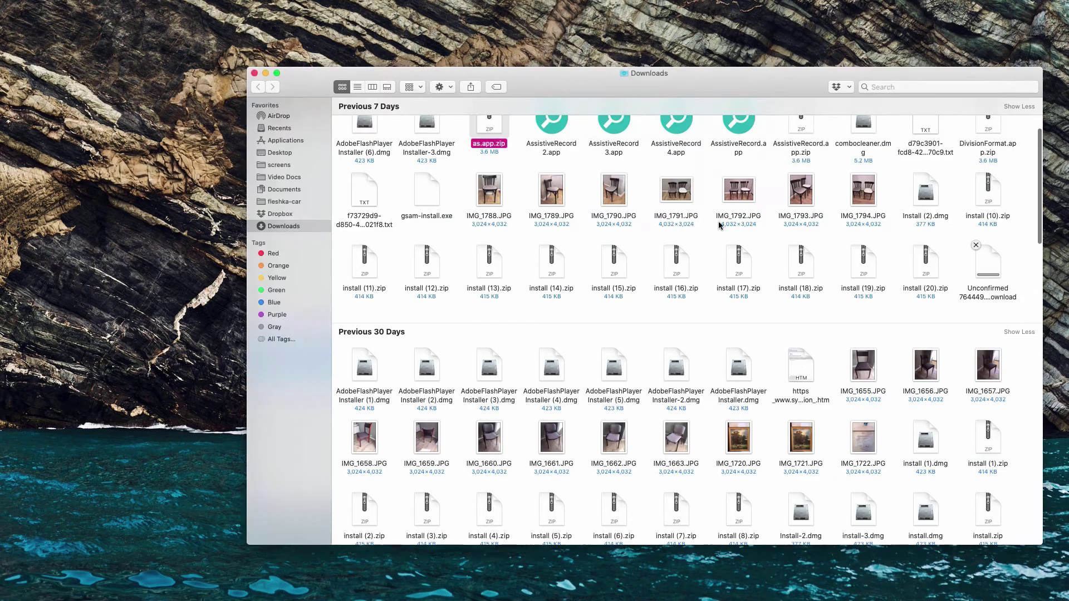
{"action": "scroll", "coordinate": [612, 344], "scroll_direction": "down", "scroll_amount": 2}
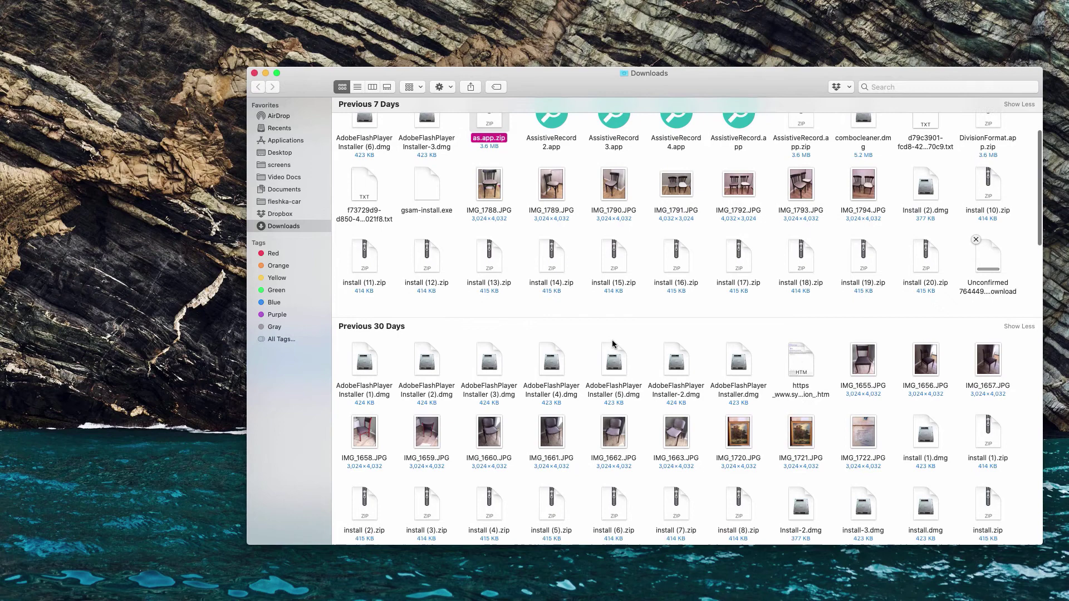
{"action": "scroll", "coordinate": [613, 344], "scroll_direction": "up", "scroll_amount": 4}
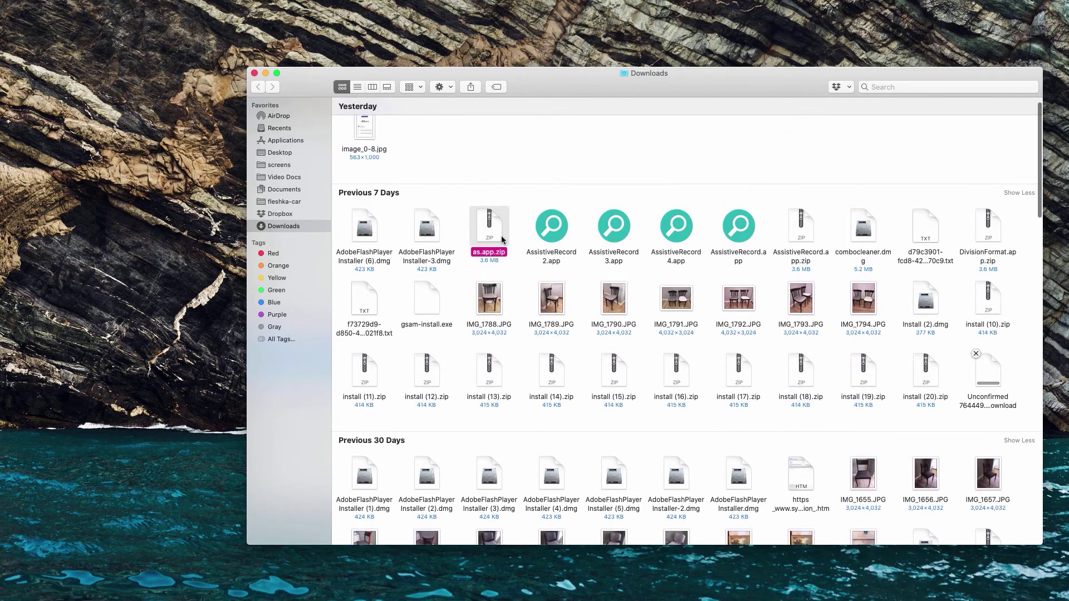
{"action": "right_click", "coordinate": [501, 235]}
{"action": "left_click", "coordinate": [533, 267]}
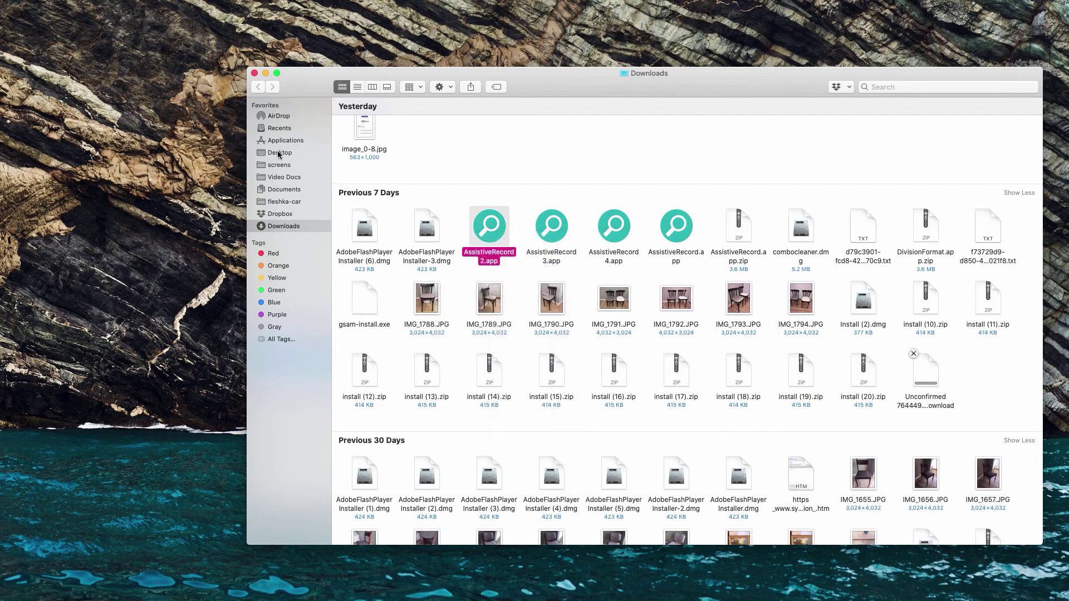
{"action": "left_click", "coordinate": [255, 73]}
{"action": "left_click", "coordinate": [608, 130]}
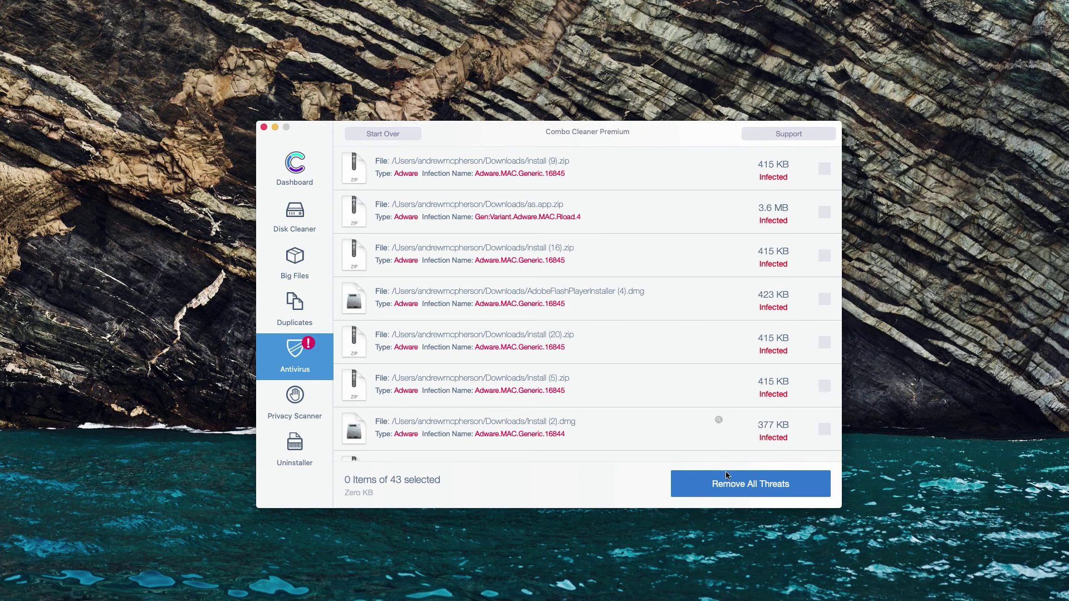